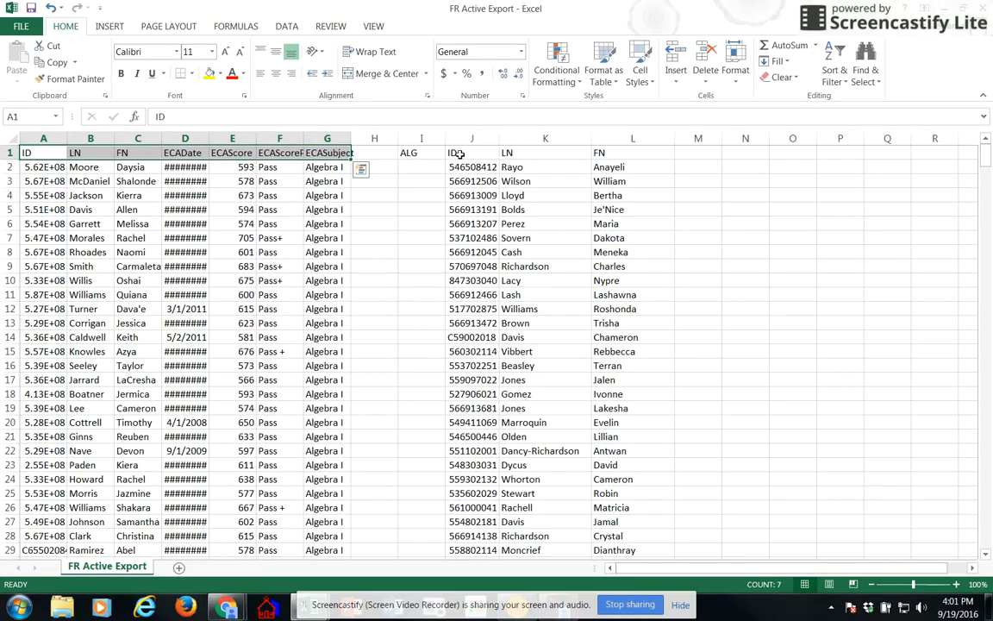
# Step: Enter the formula =VLOOKUP(J2,A:G,6,FALSE) in cell I2, under the ALG header
pyautogui.moveTo(457, 153); pyautogui.dragTo(580, 153)
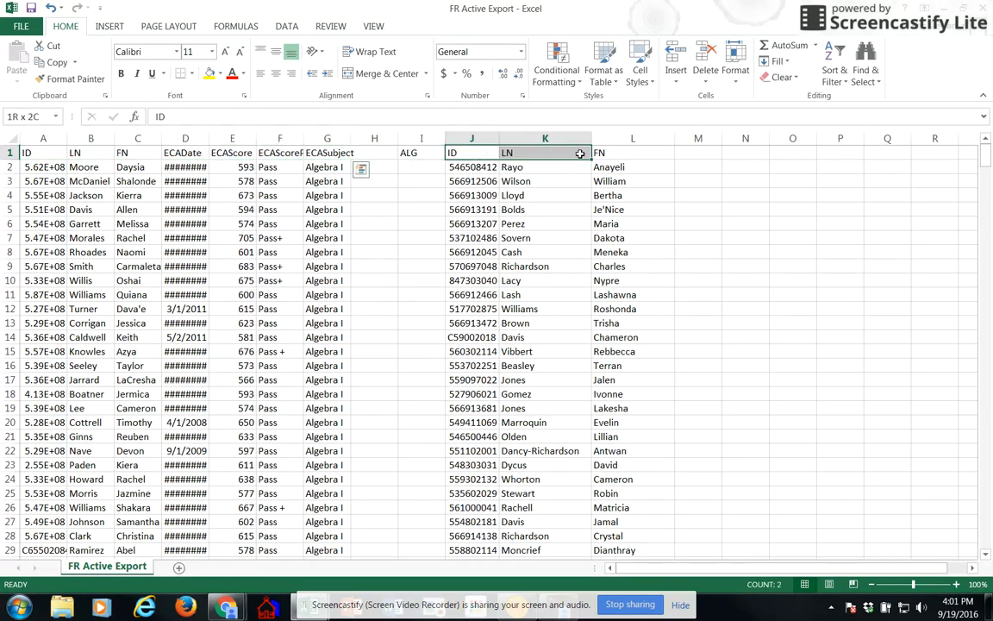
pyautogui.click(428, 166)
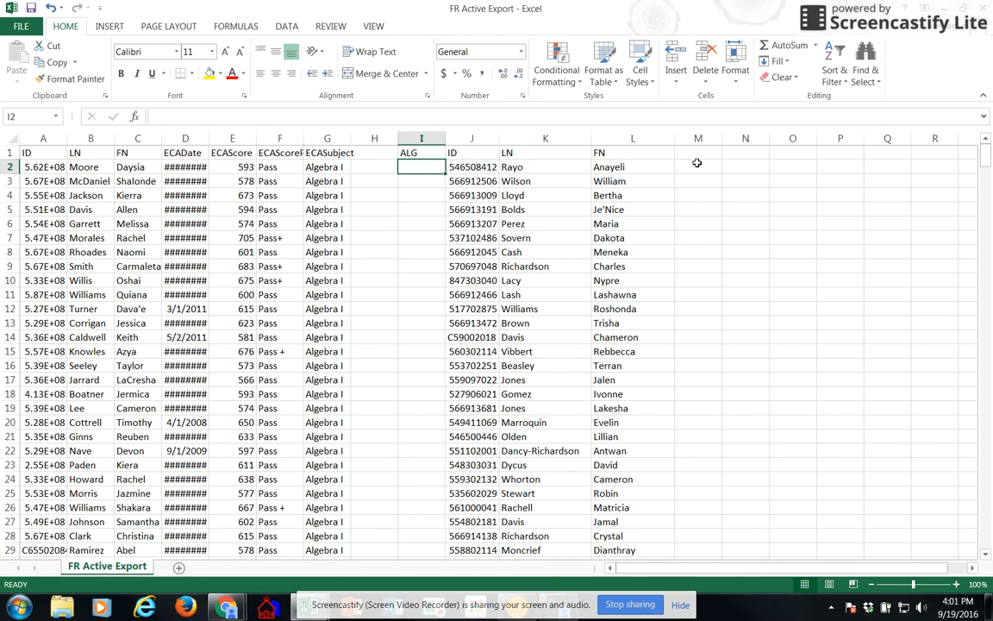
pyautogui.write('=')
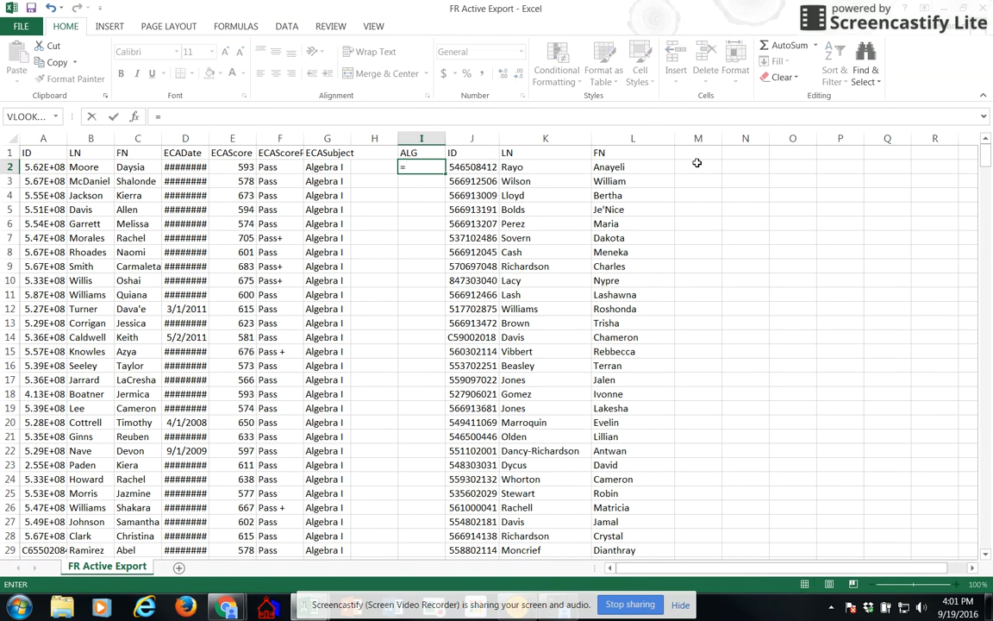
pyautogui.write('vl')
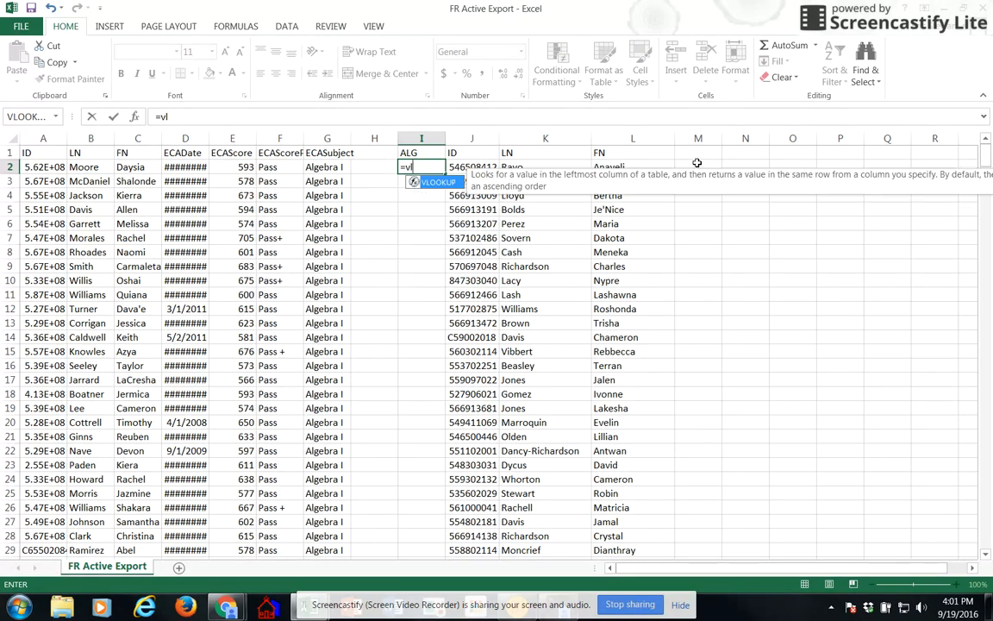
pyautogui.write('ookup(')
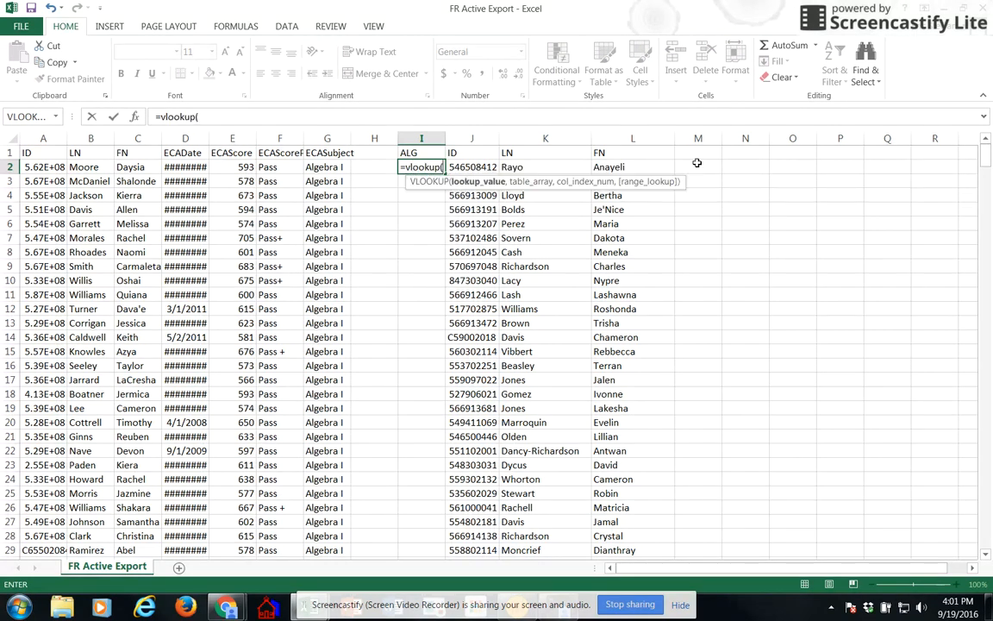
pyautogui.click(465, 166)
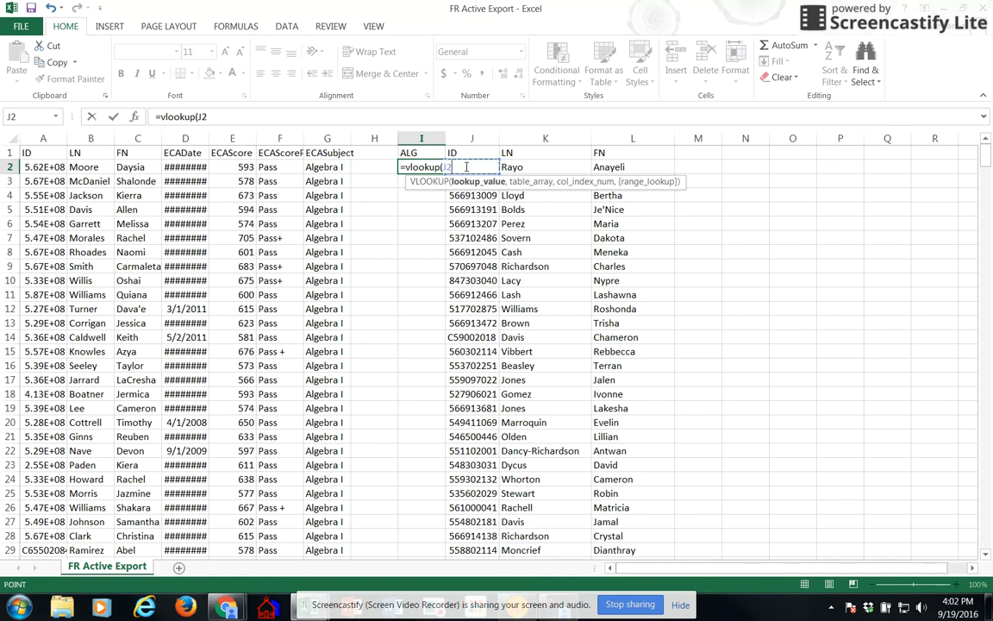
pyautogui.write(',')
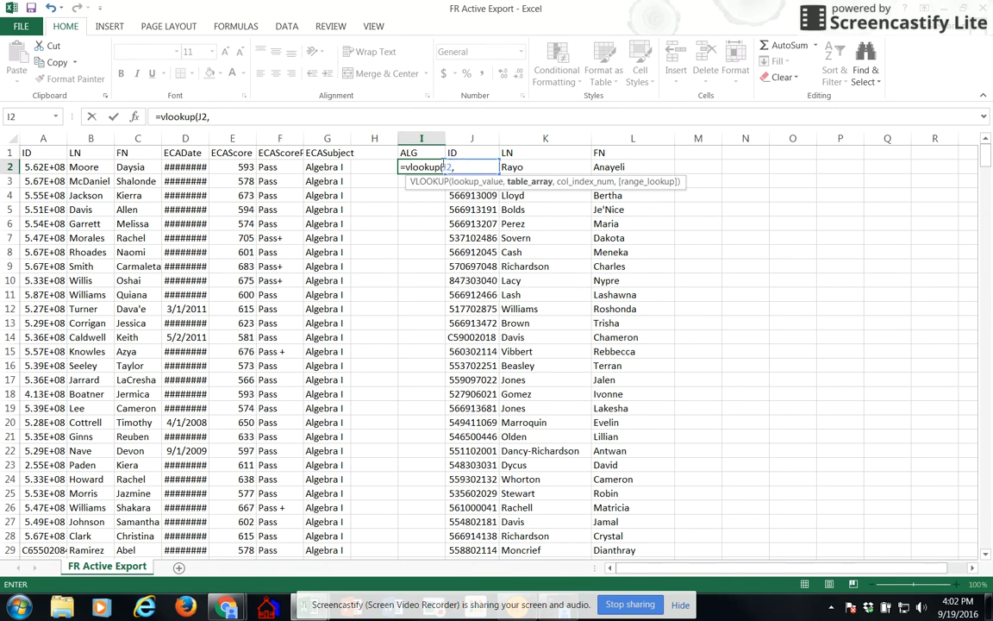
pyautogui.moveTo(43, 138); pyautogui.dragTo(327, 138)
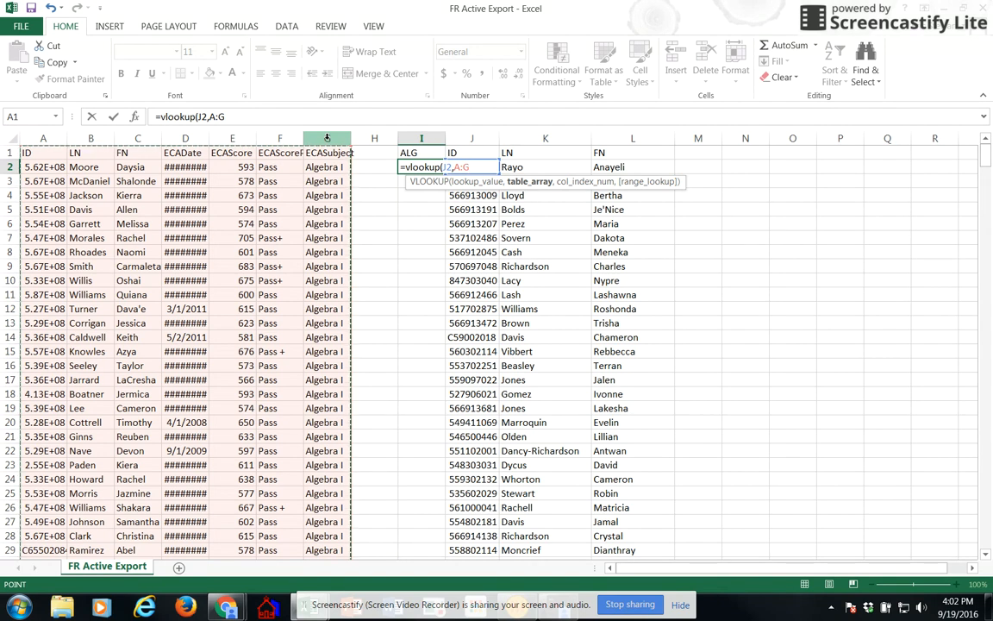
pyautogui.write(',')
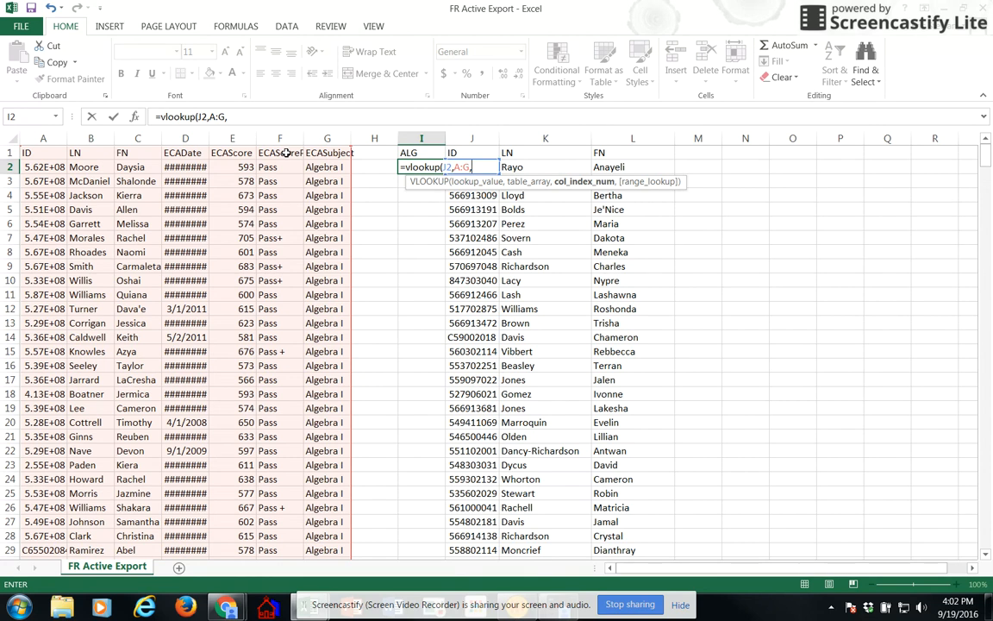
pyautogui.write('6,')
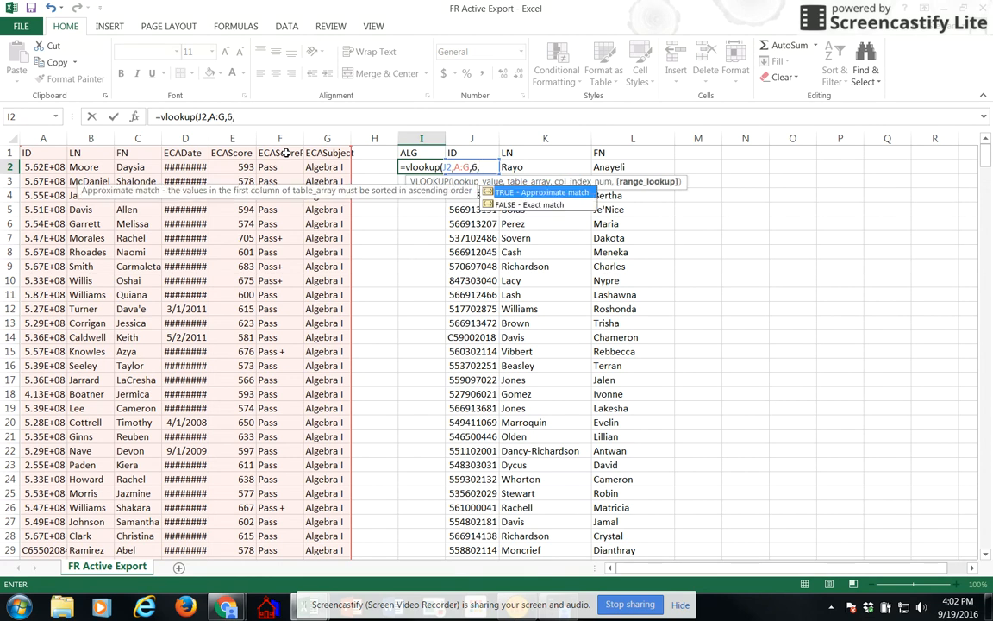
pyautogui.write('false)')
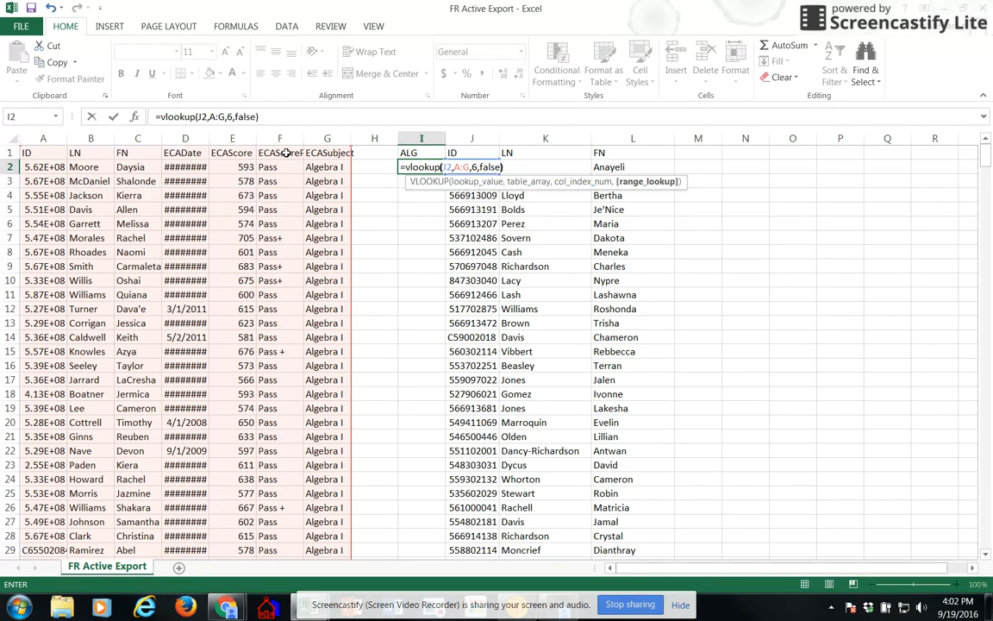
pyautogui.press('Return')
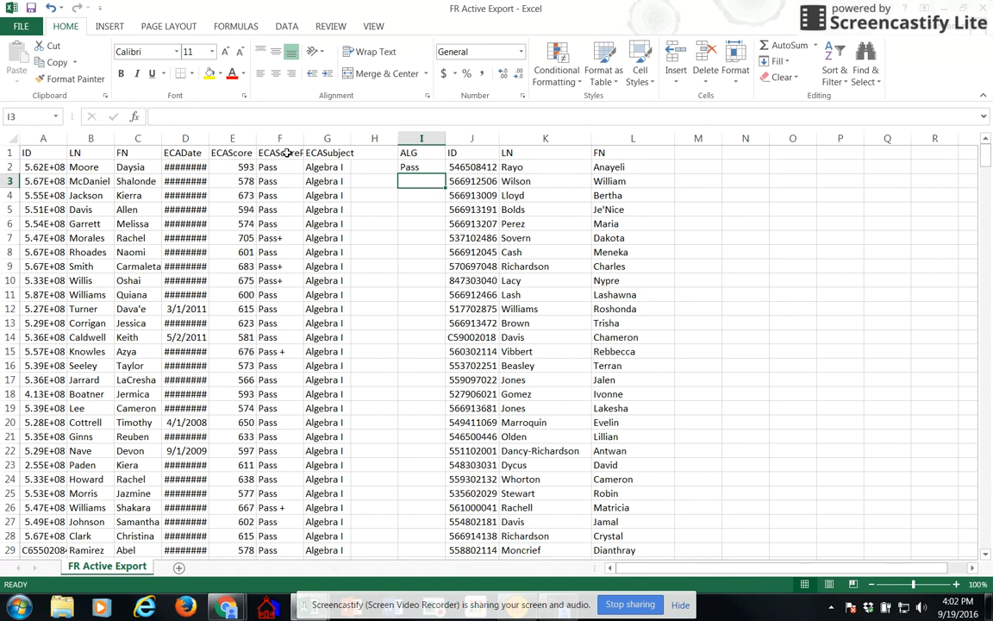
# Step: Fill the I2 lookup formula down the ALG column and replace the filled formulas with their values
pyautogui.click(422, 167)
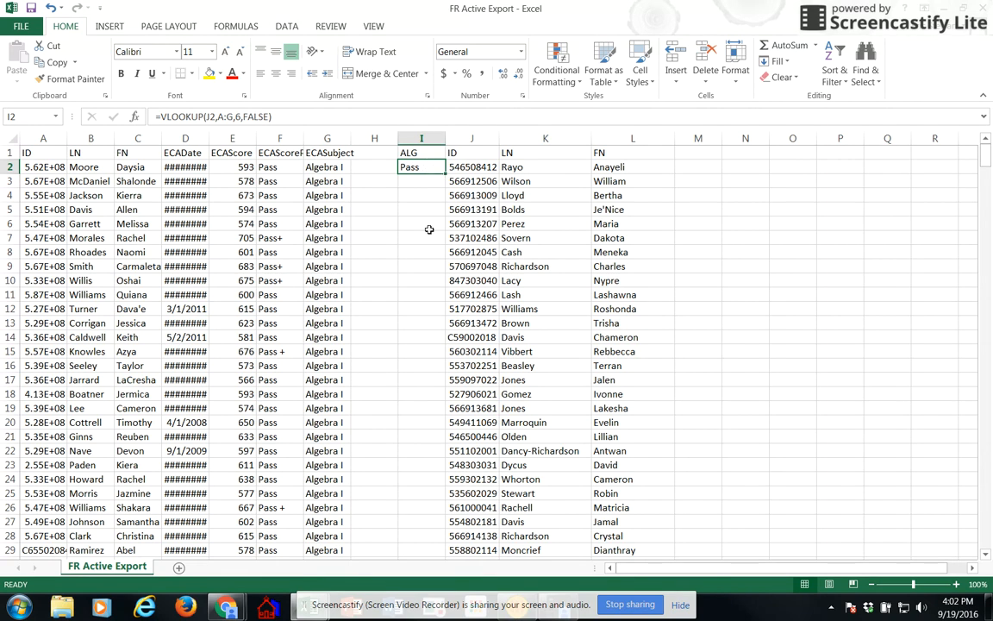
pyautogui.doubleClick(446, 174)
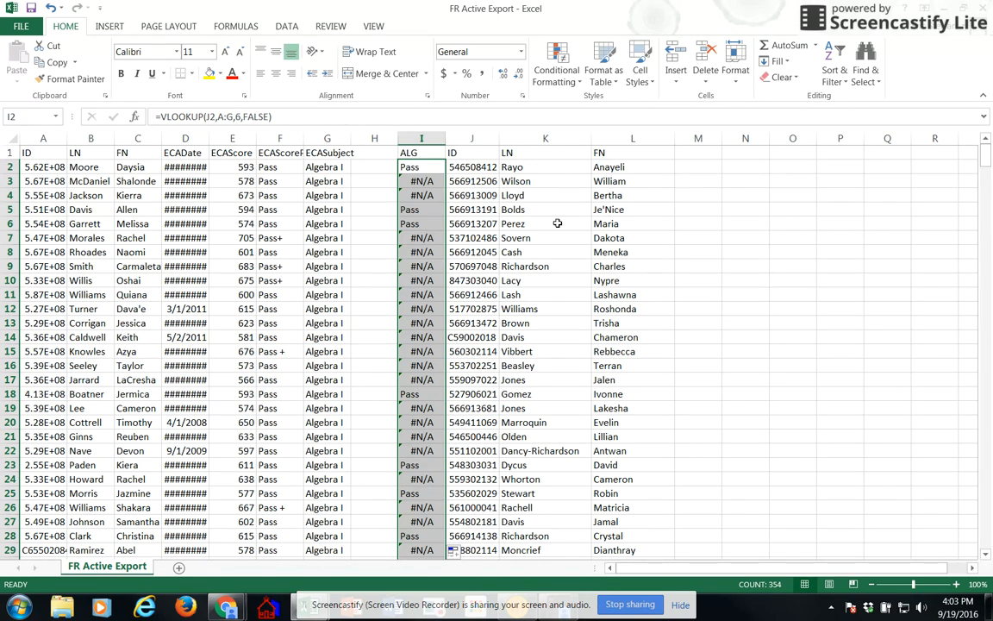
pyautogui.hotkey('ctrl', 'c')
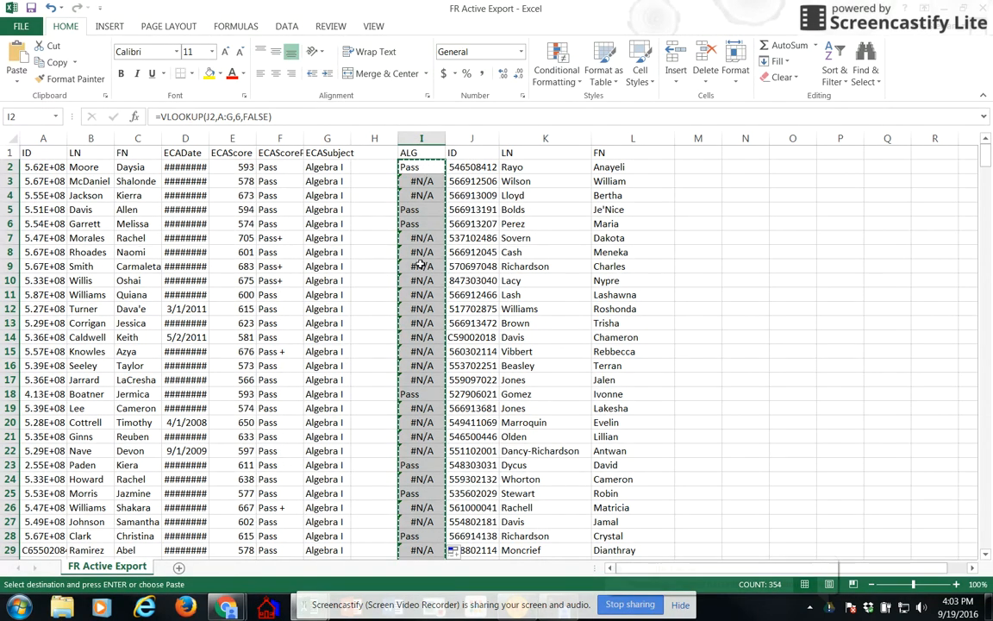
pyautogui.click(8, 83)
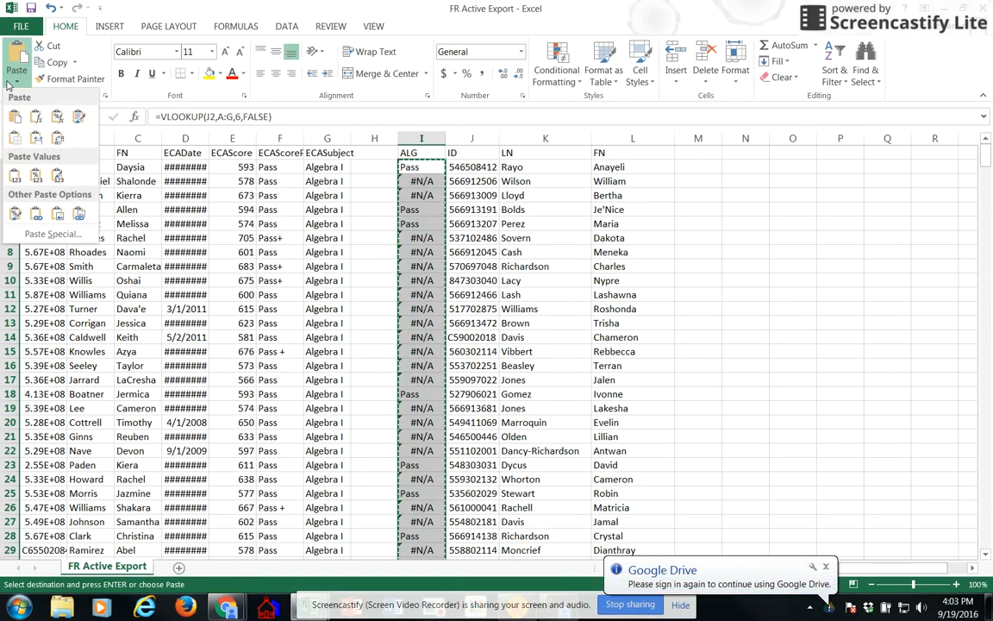
pyautogui.click(15, 177)
pyautogui.click(432, 166)
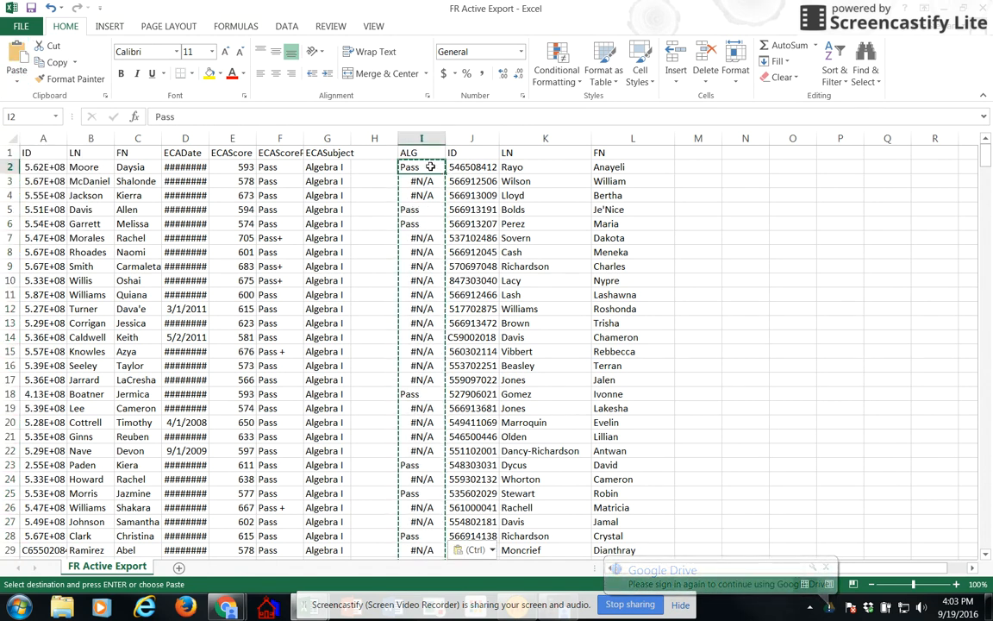
# Step: Clear the Algebra I data from columns A through G
pyautogui.moveTo(27, 137); pyautogui.dragTo(332, 138)
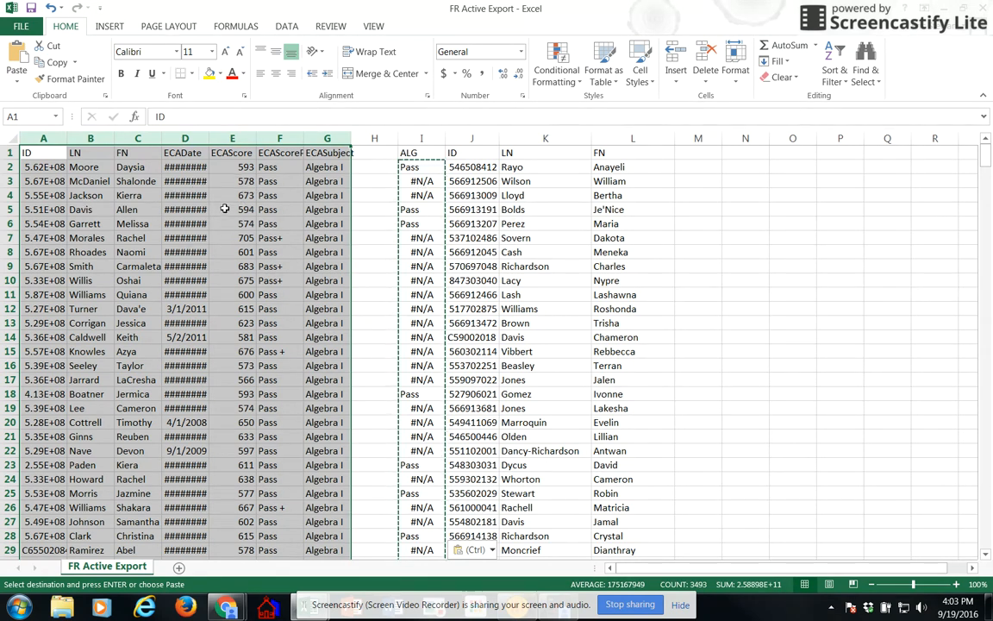
pyautogui.press('Delete')
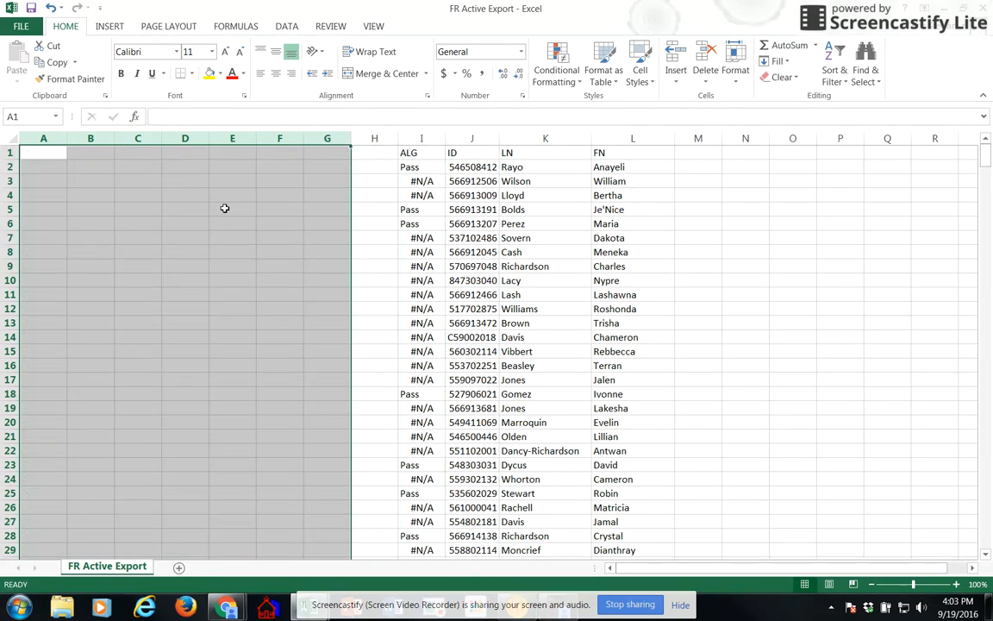
pyautogui.click(428, 167)
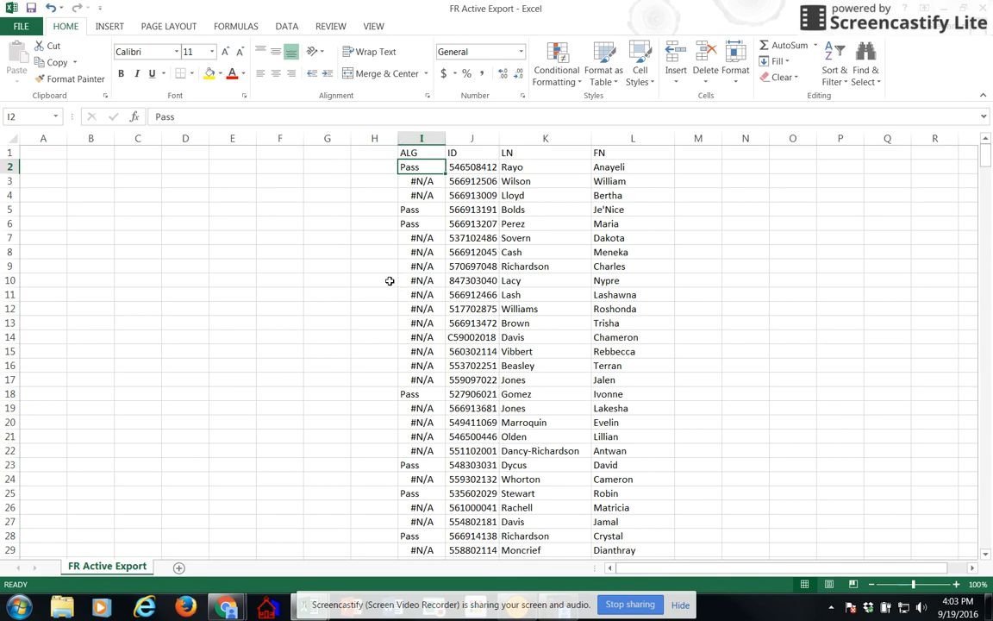
# Step: Enter the column header ENG in cell H1, beside the ALG column
pyautogui.click(384, 157)
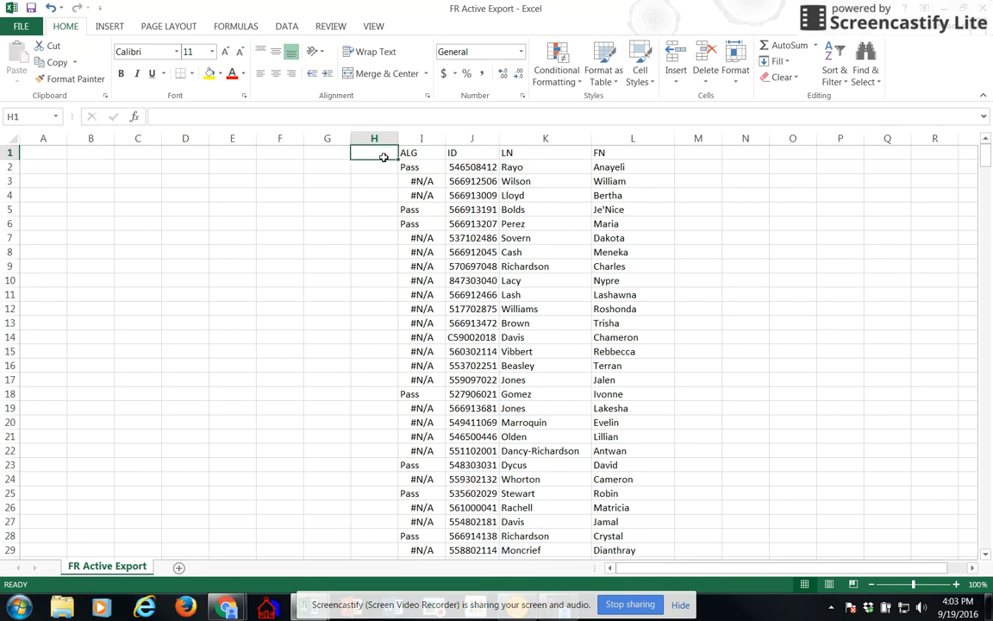
pyautogui.write('ENG')
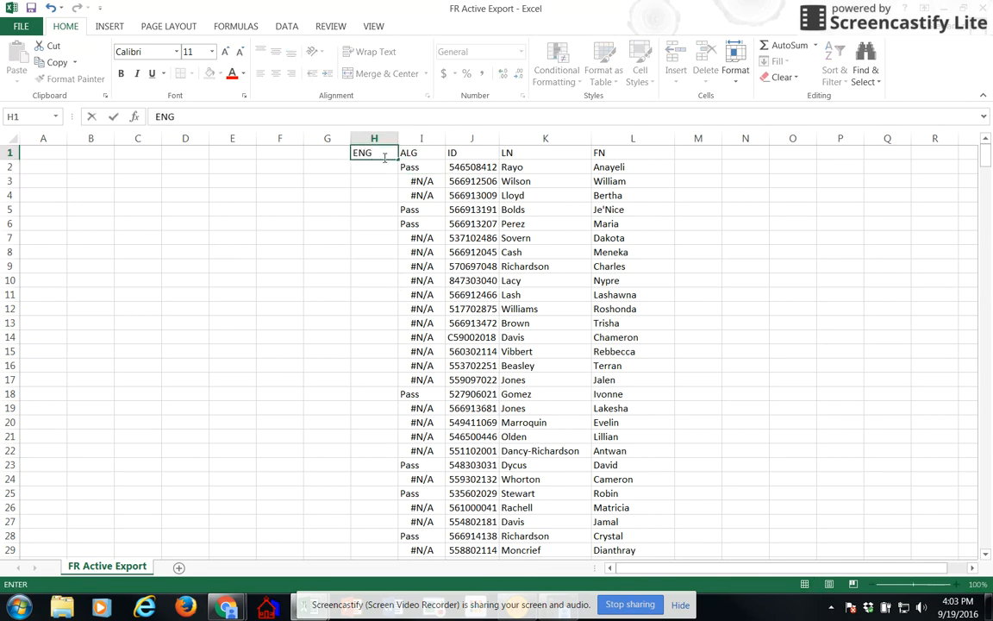
pyautogui.press('Return')
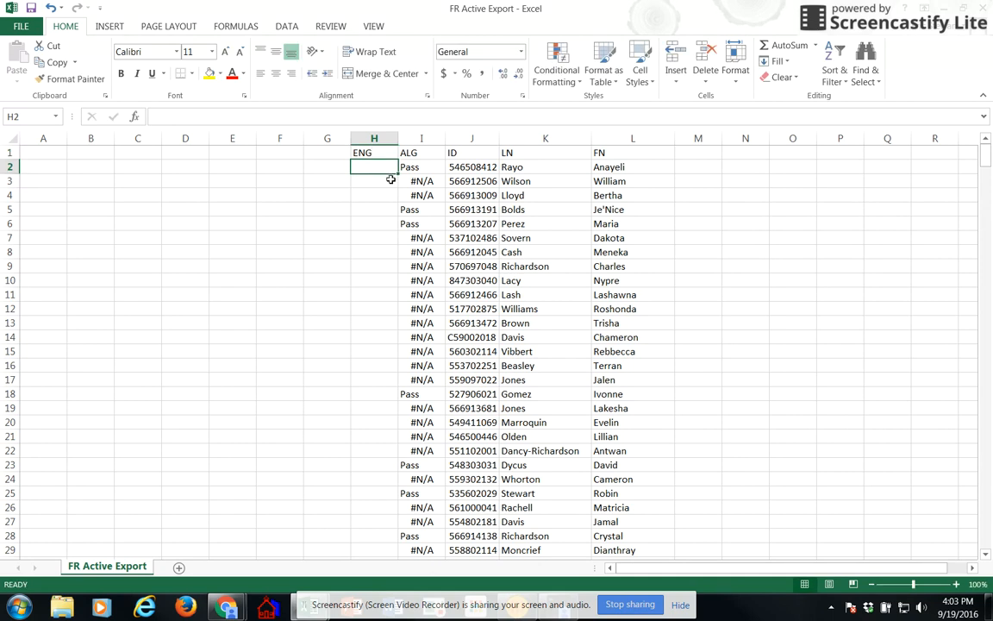
# Step: Copy the full data table from the ENG sheet of the FR TestExport workbook into FR Active Export, starting at cell A1
pyautogui.hotkey('alt', 'Tab')
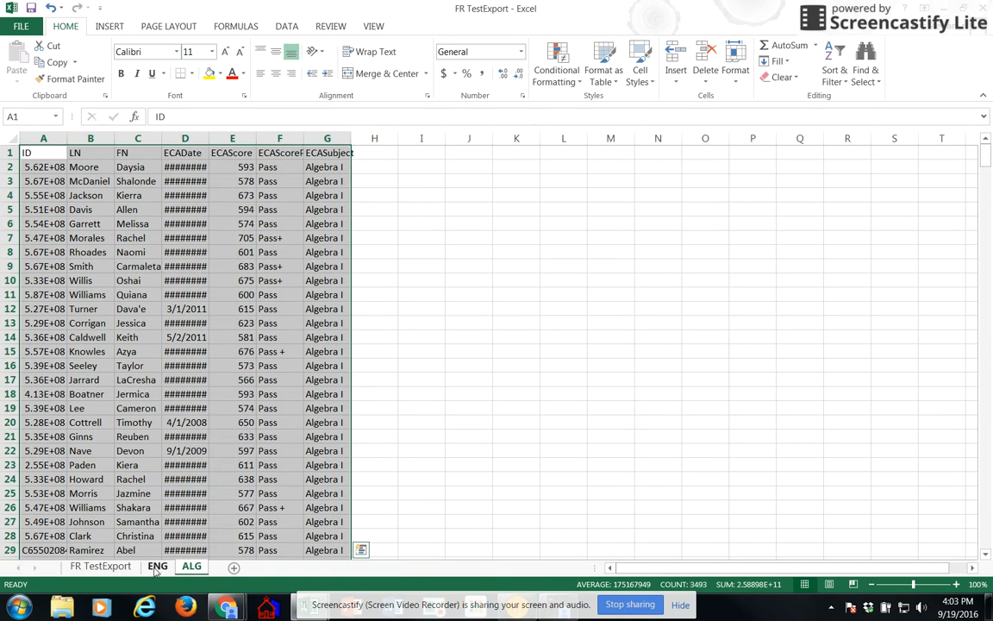
pyautogui.click(156, 569)
pyautogui.click(47, 156)
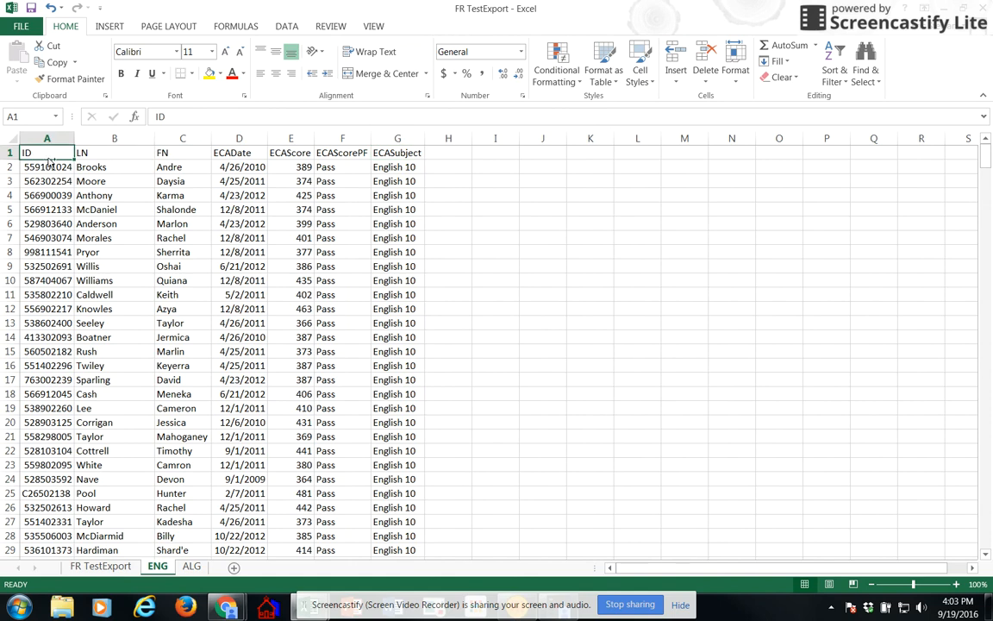
pyautogui.hotkey('ctrl', 'shift', 'Right')
pyautogui.hotkey('ctrl', 'shift', 'Down')
pyautogui.hotkey('ctrl', 'c')
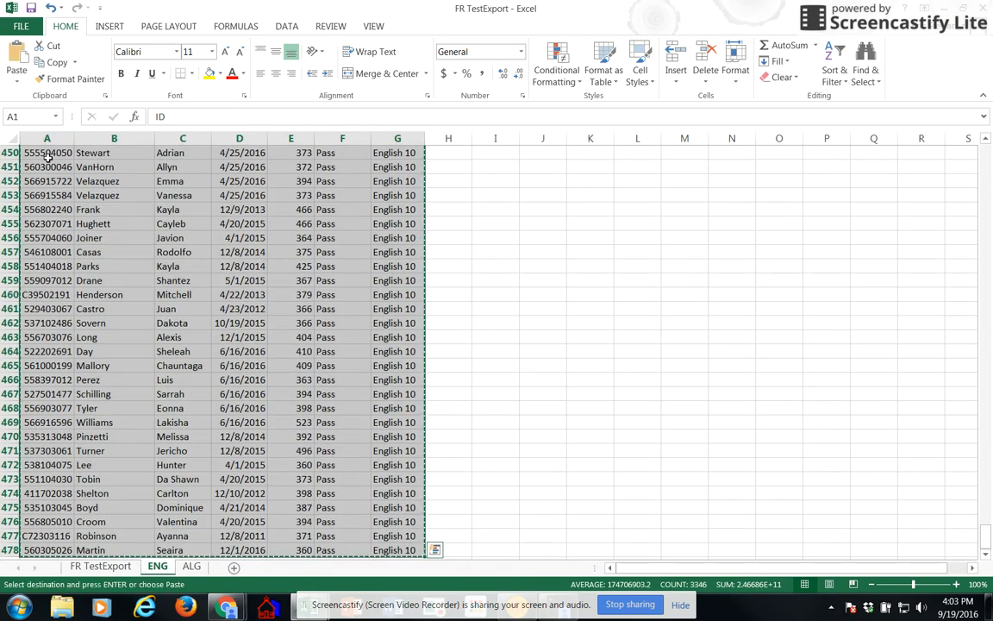
pyautogui.hotkey('alt', 'Tab')
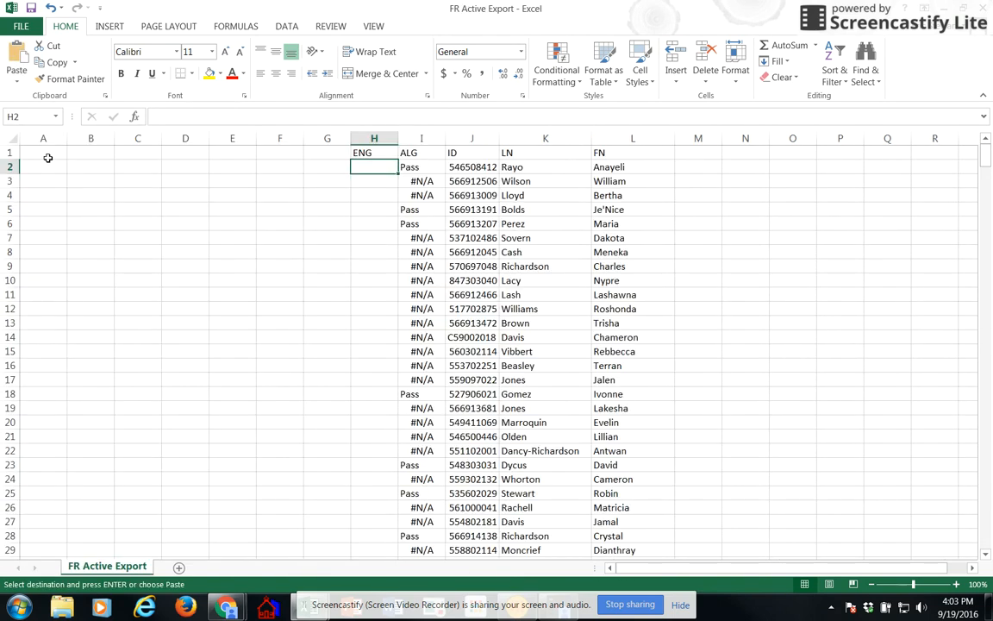
pyautogui.click(47, 158)
pyautogui.hotkey('ctrl', 'v')
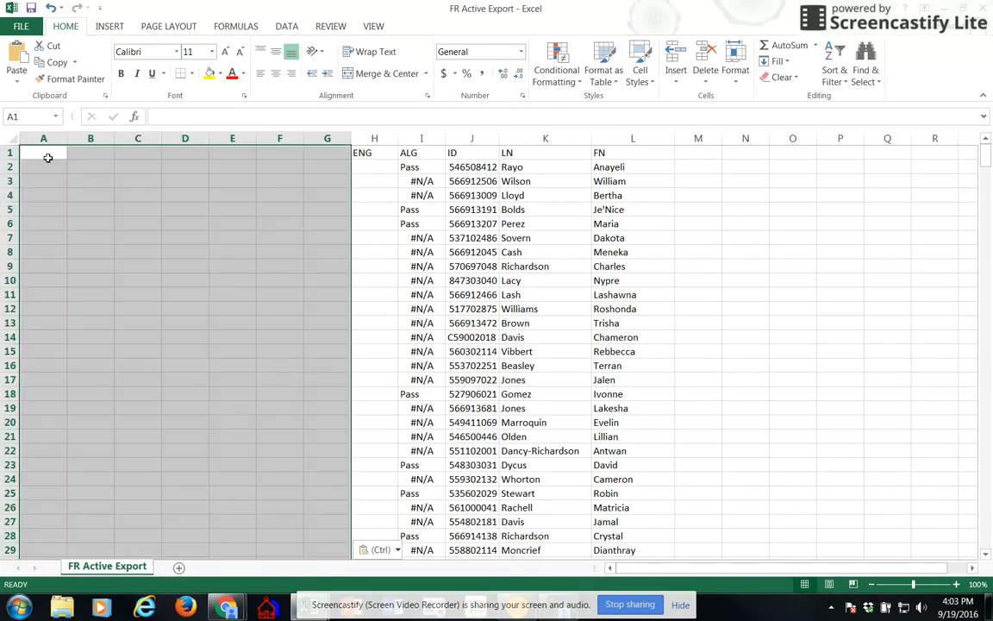
# Step: Autofit all column widths to their contents and widen the ENG column H to leave room for a formula
pyautogui.click(366, 165)
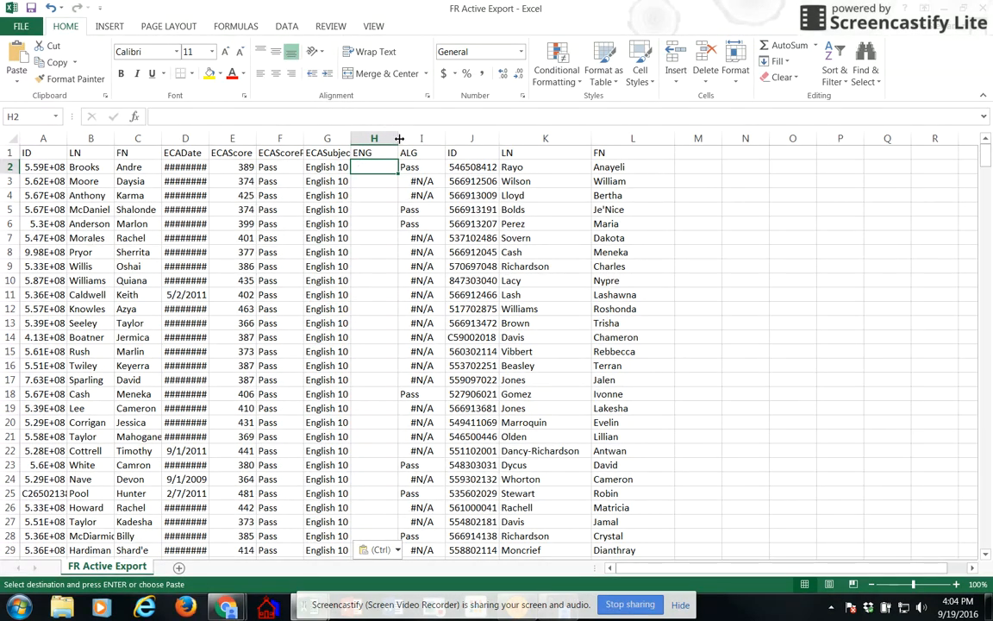
pyautogui.moveTo(398, 139); pyautogui.dragTo(501, 138)
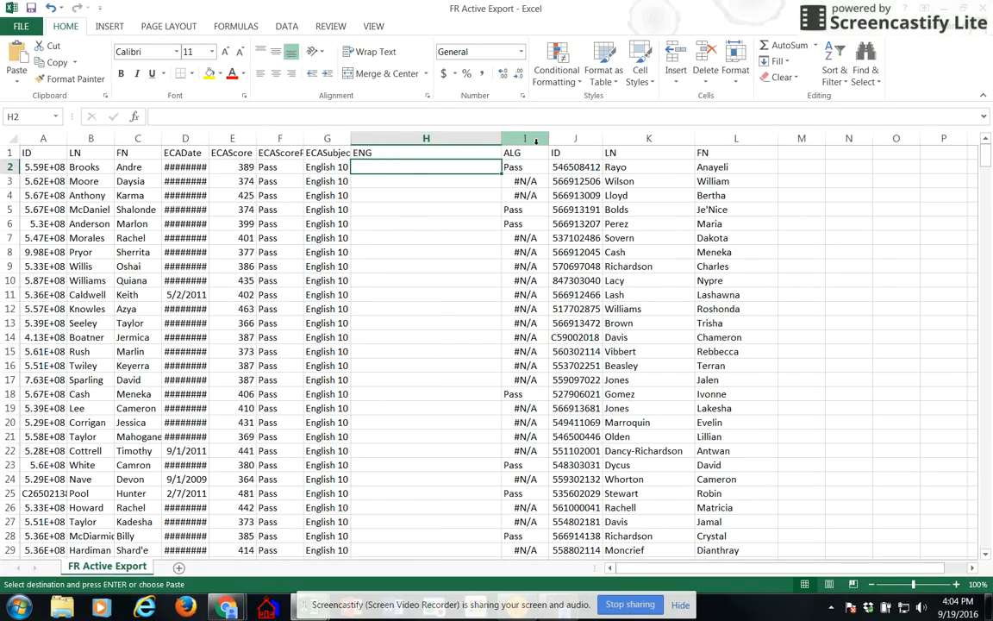
pyautogui.click(10, 138)
pyautogui.doubleClick(549, 139)
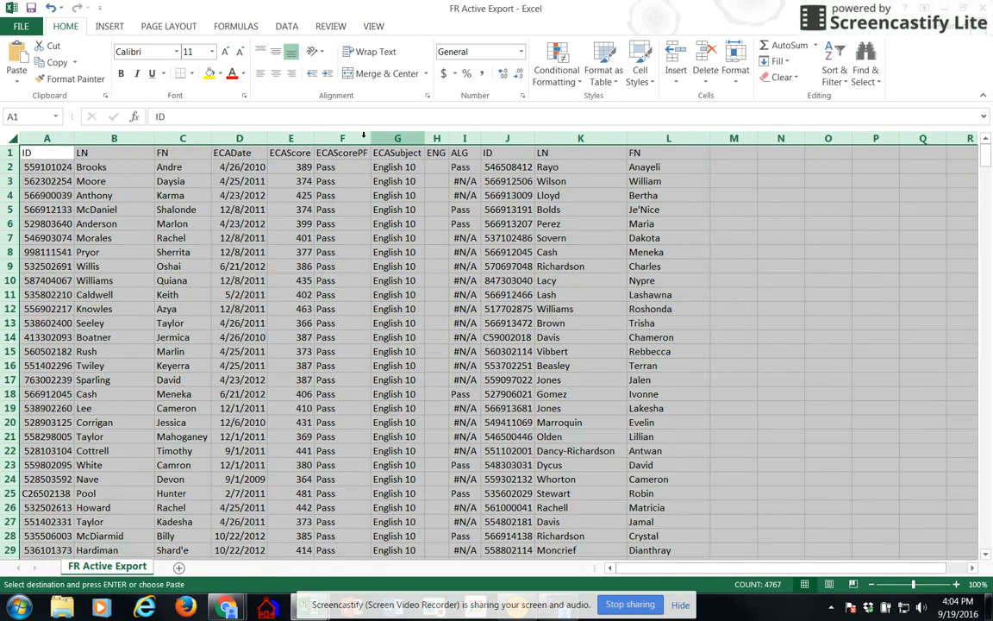
pyautogui.click(436, 167)
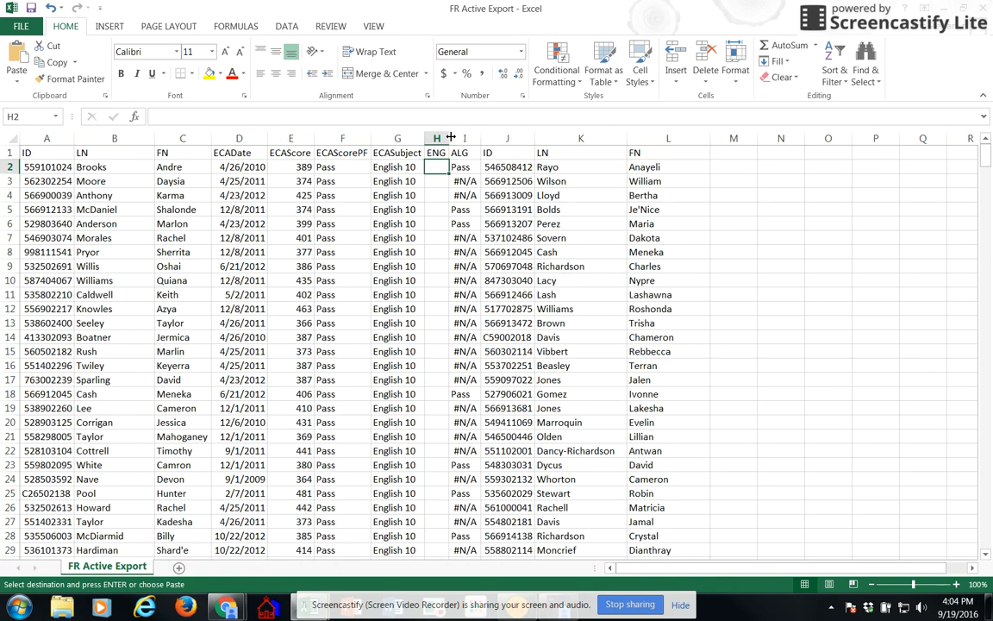
pyautogui.moveTo(450, 138); pyautogui.dragTo(539, 138)
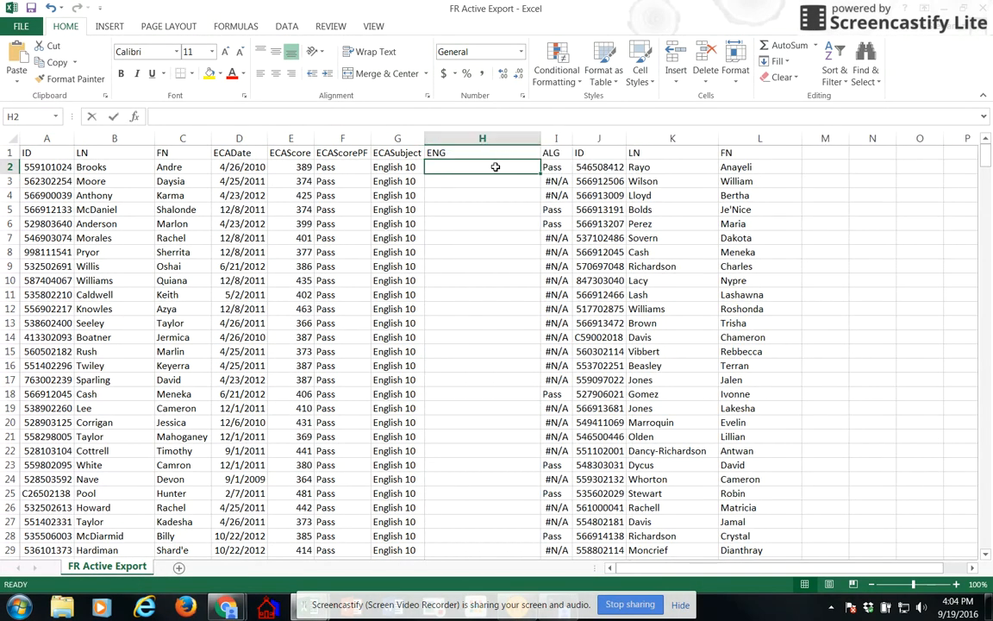
# Step: Enter the formula =VLOOKUP(J2,A:G,6,FALSE) in cell H2 to look up the first student's English result
pyautogui.write('=vlook')
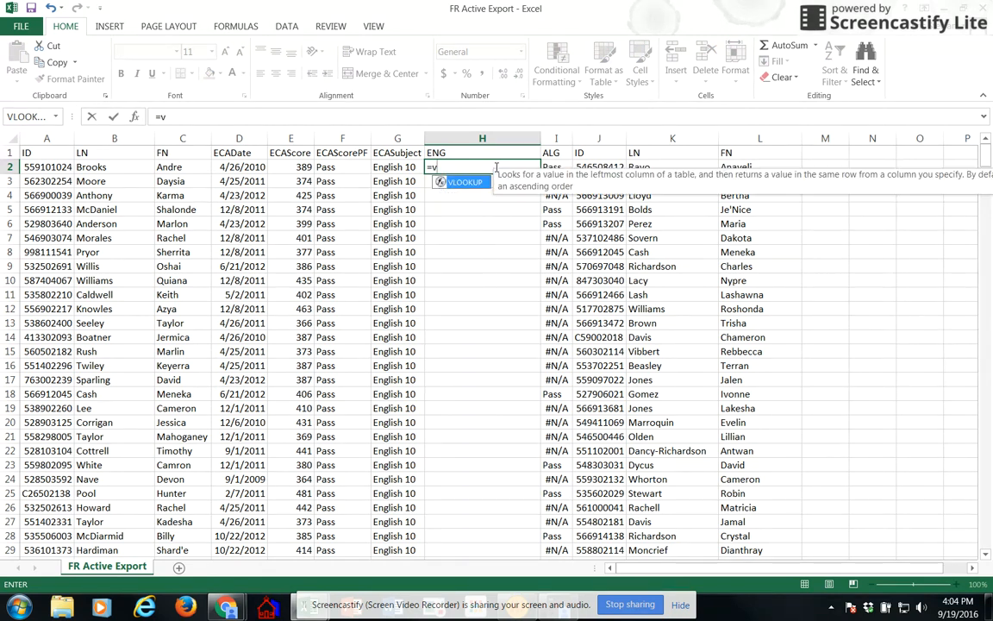
pyautogui.write('up(')
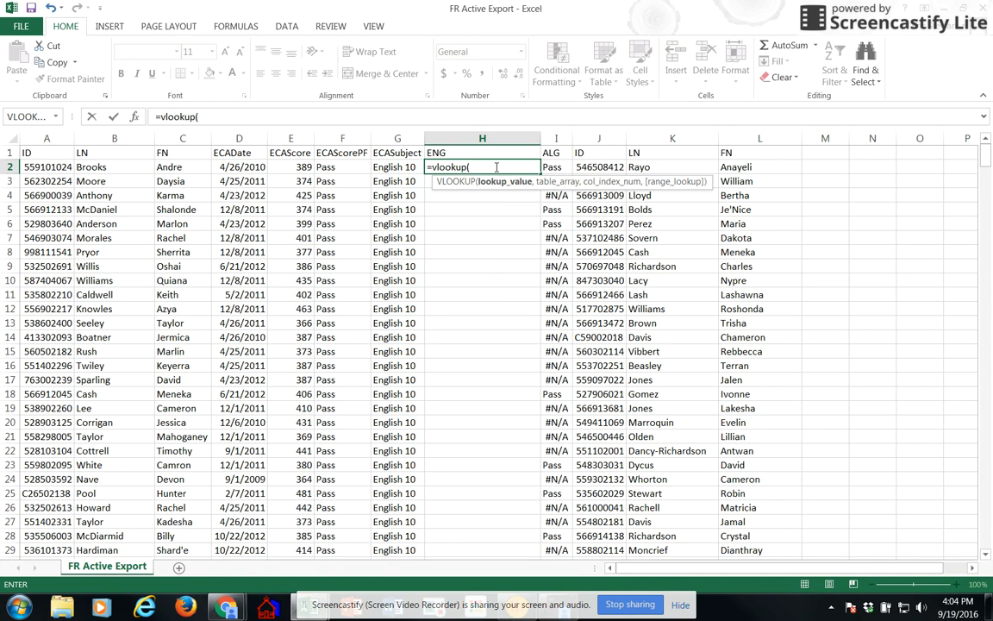
pyautogui.click(609, 167)
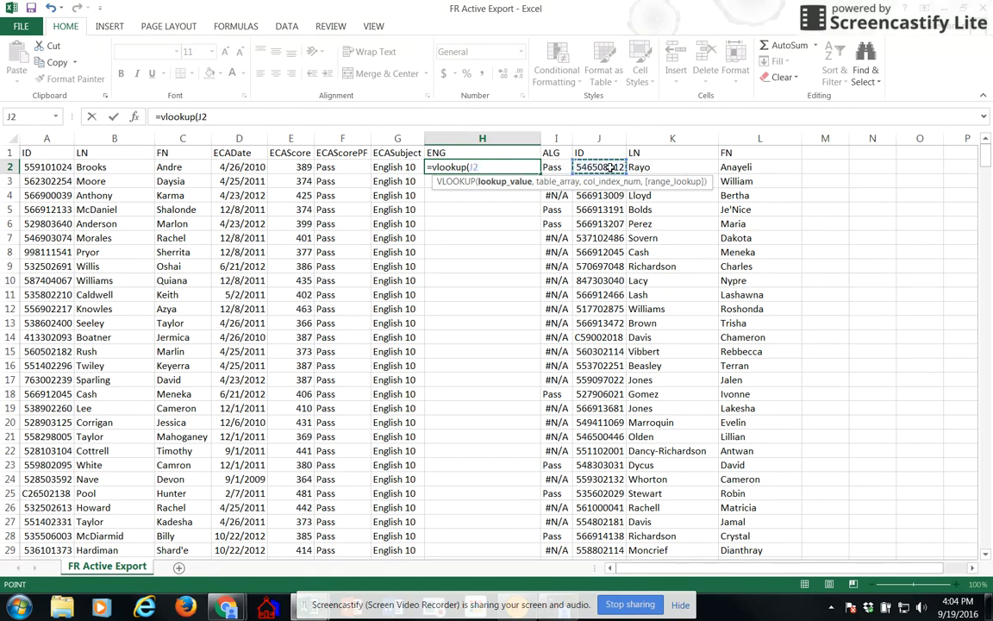
pyautogui.write(',')
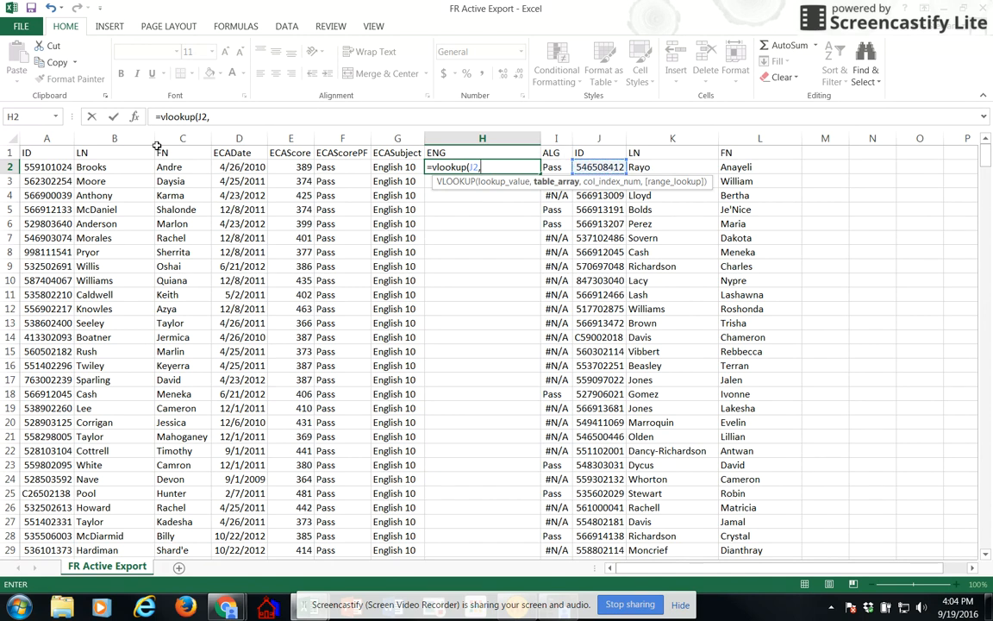
pyautogui.moveTo(43, 138); pyautogui.dragTo(385, 142)
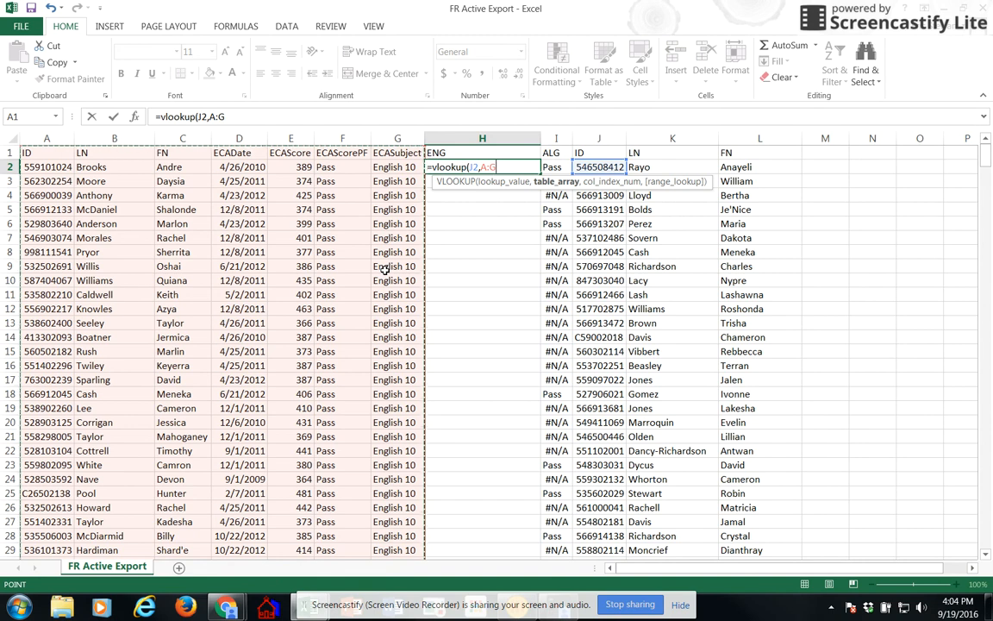
pyautogui.write(',')
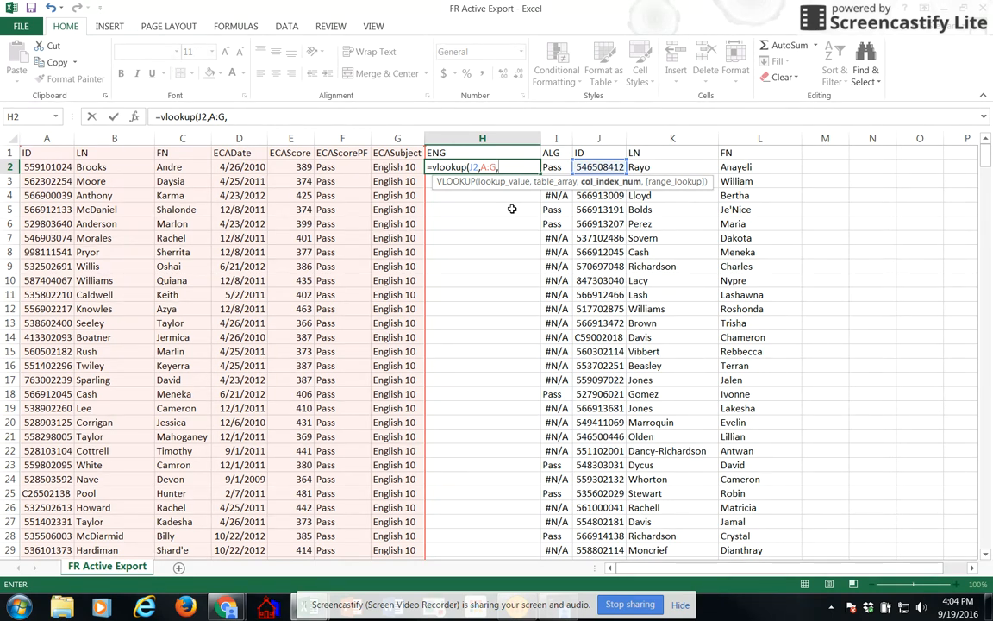
pyautogui.write('6,false)')
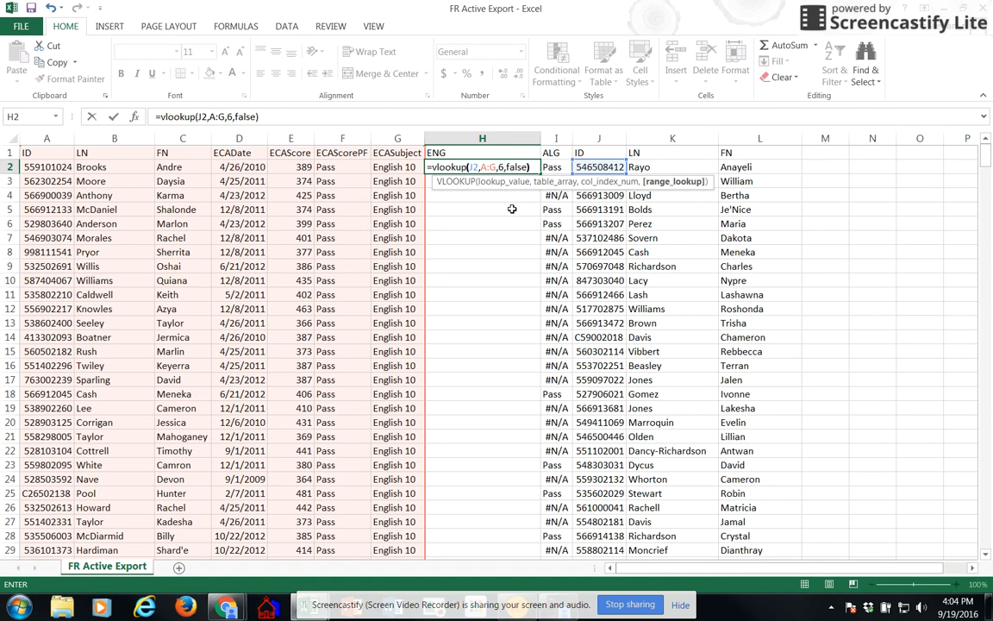
pyautogui.press('Return')
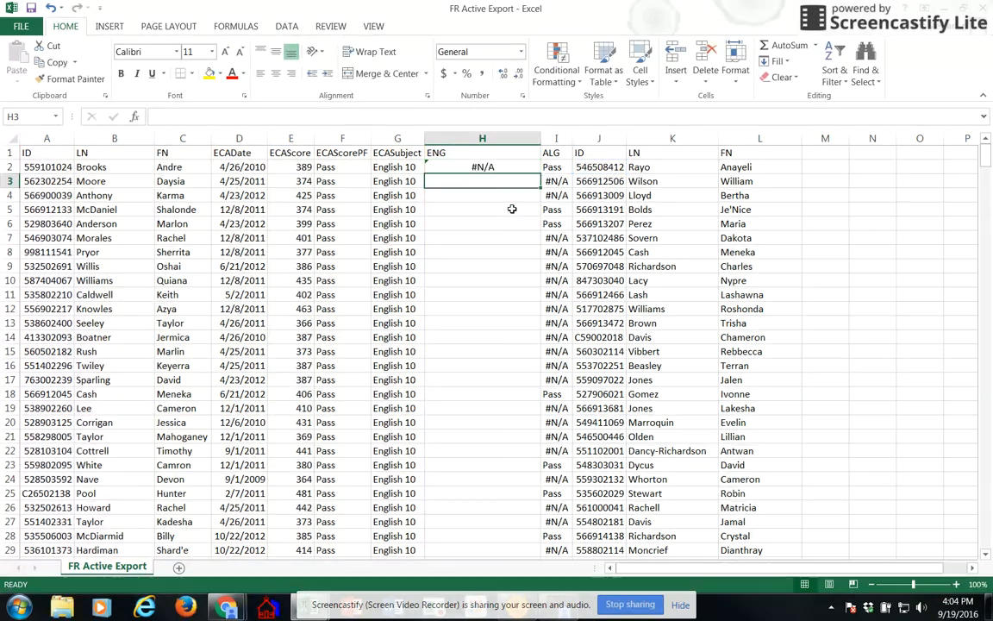
# Step: Fill the H2 formula down the whole ENG column and replace the formulas with their values
pyautogui.click(495, 168)
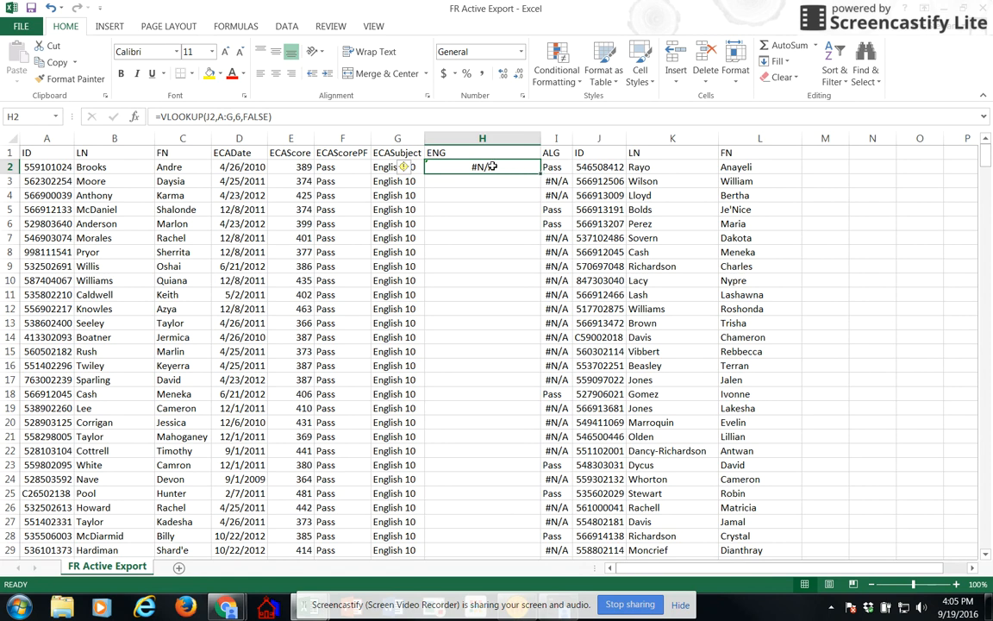
pyautogui.doubleClick(541, 173)
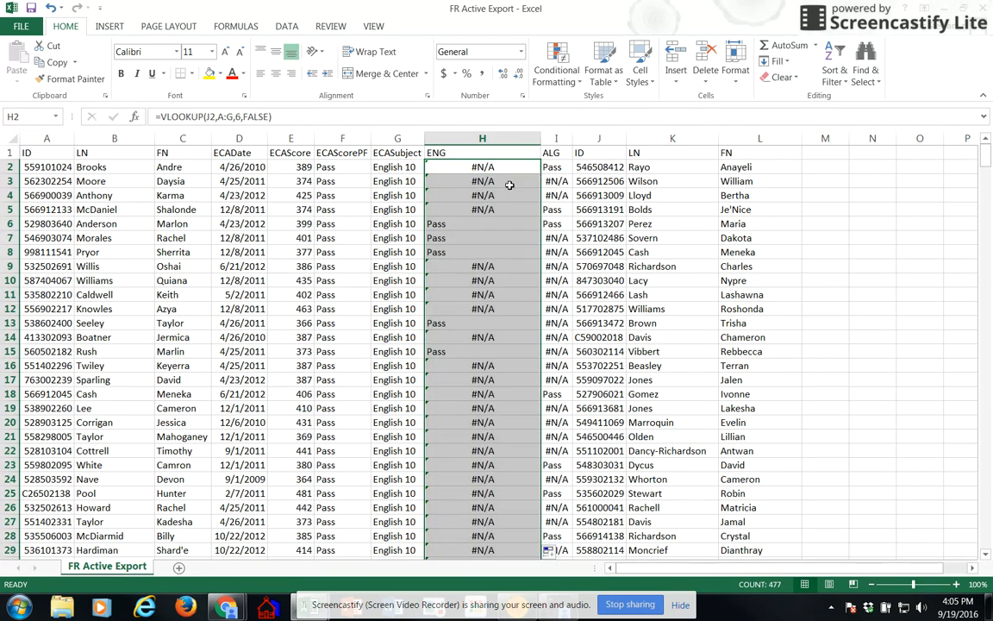
pyautogui.hotkey('ctrl', 'c')
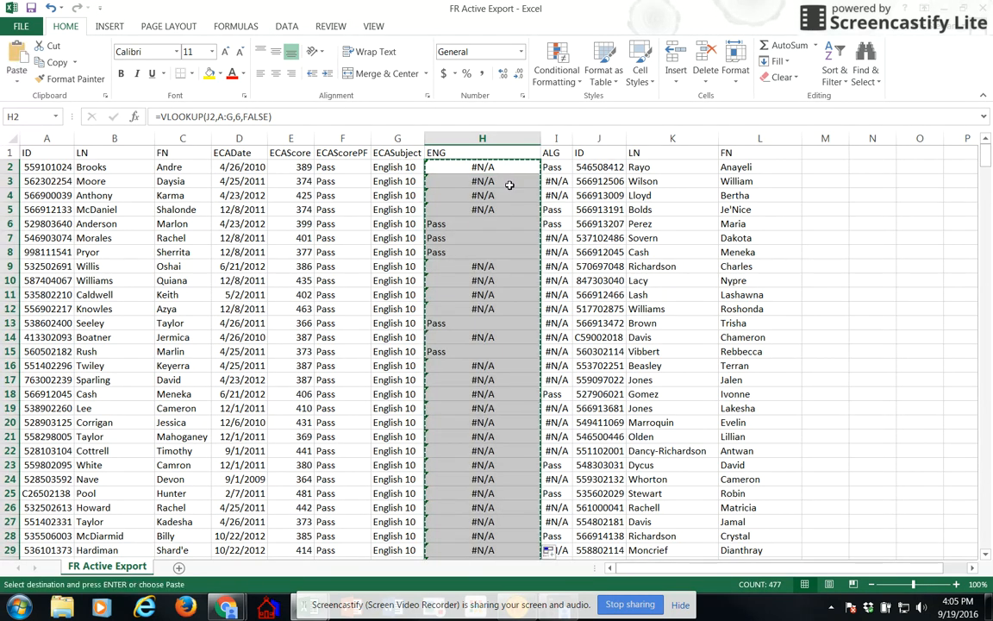
pyautogui.click(8, 82)
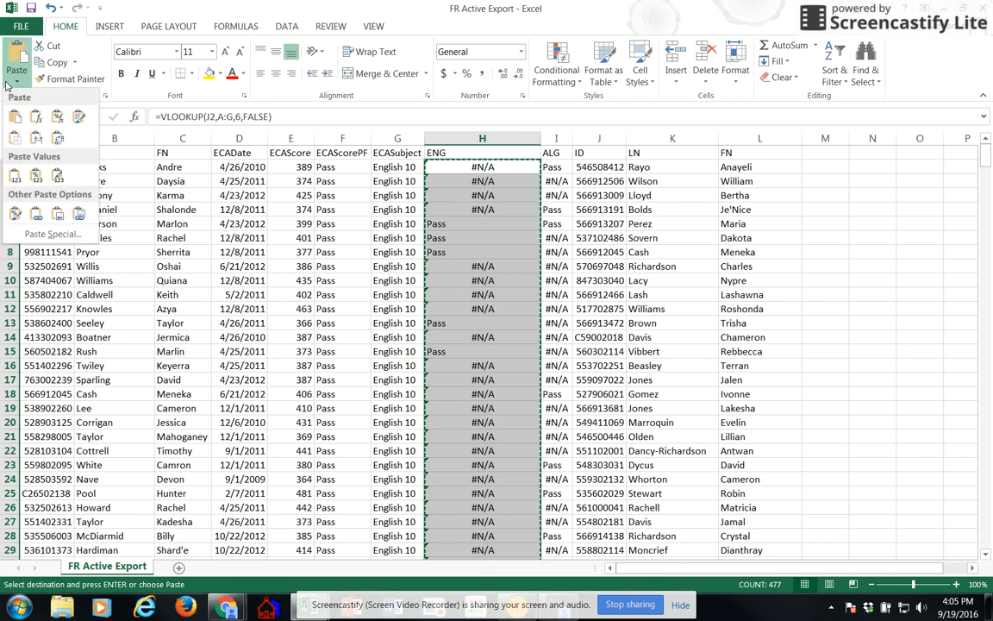
pyautogui.click(15, 178)
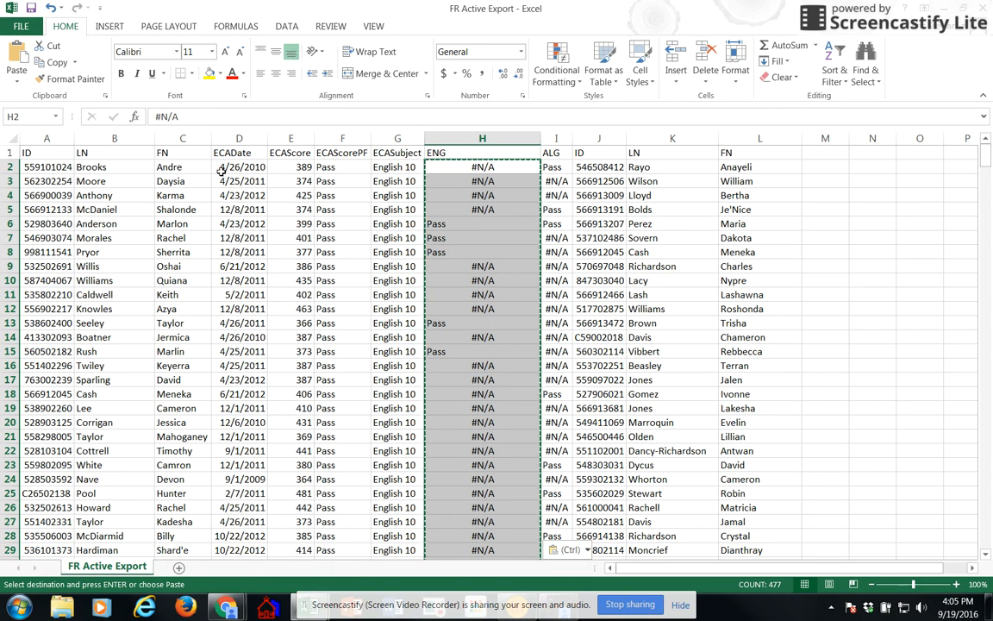
# Step: Delete the English test data columns A through G and autofit the widths of all remaining columns
pyautogui.moveTo(66, 138); pyautogui.dragTo(378, 131)
pyautogui.hotkey('ctrl', '-')
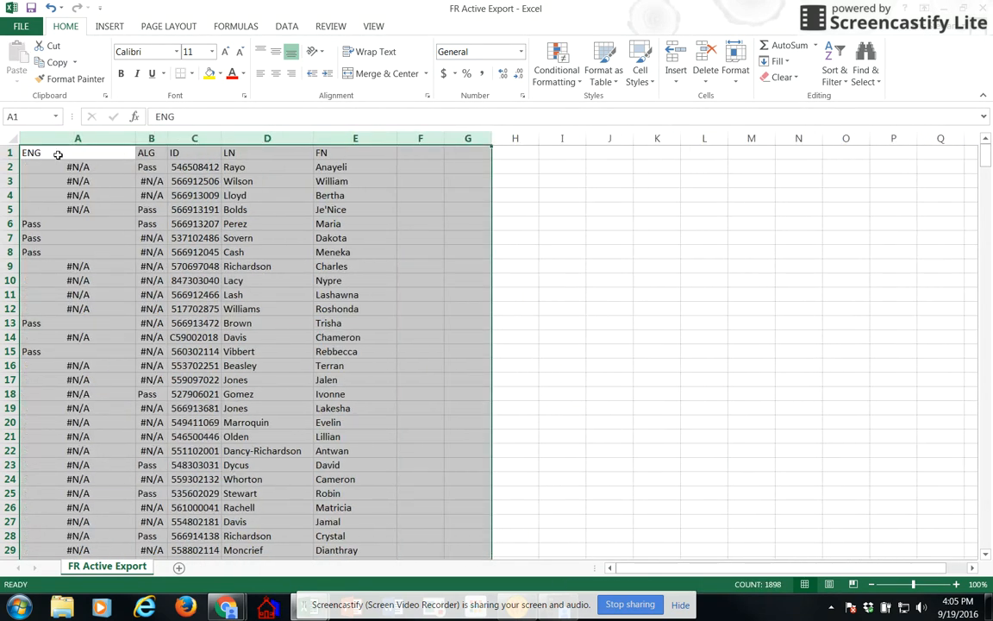
pyautogui.click(14, 138)
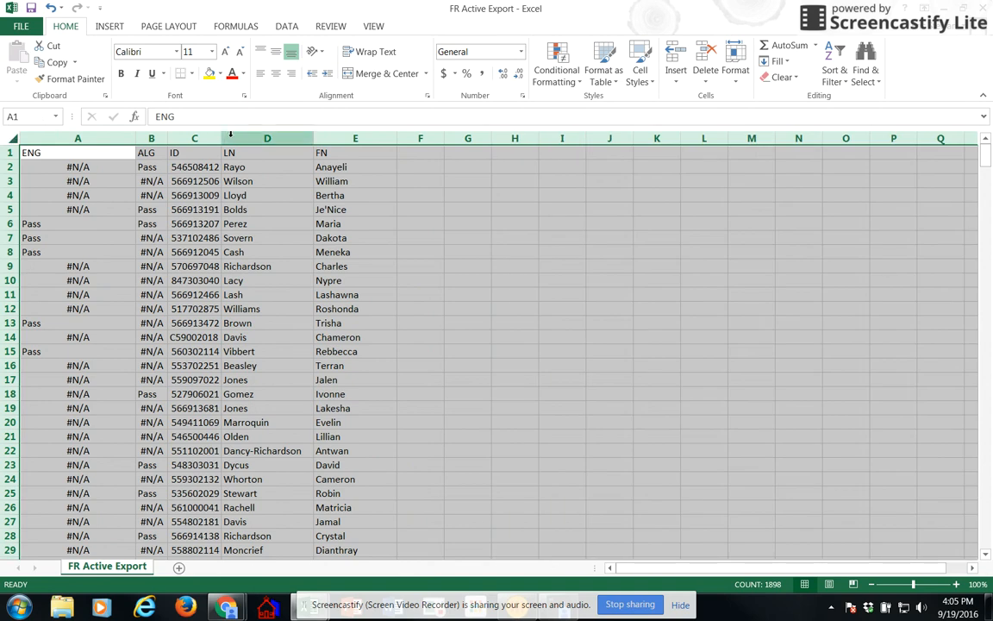
pyautogui.doubleClick(313, 136)
# Step: Move the ENG and ALG columns behind the FN column, starting at cell F1, and delete the emptied columns A and B
pyautogui.moveTo(32, 138); pyautogui.dragTo(71, 135)
pyautogui.hotkey('ctrl', 'x')
pyautogui.click(338, 152)
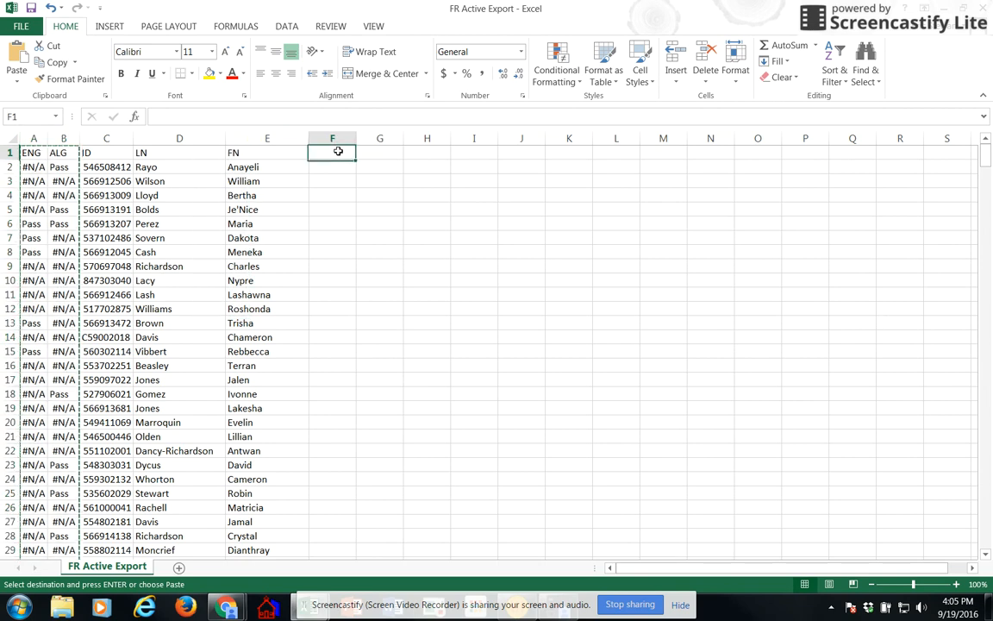
pyautogui.hotkey('ctrl', 'v')
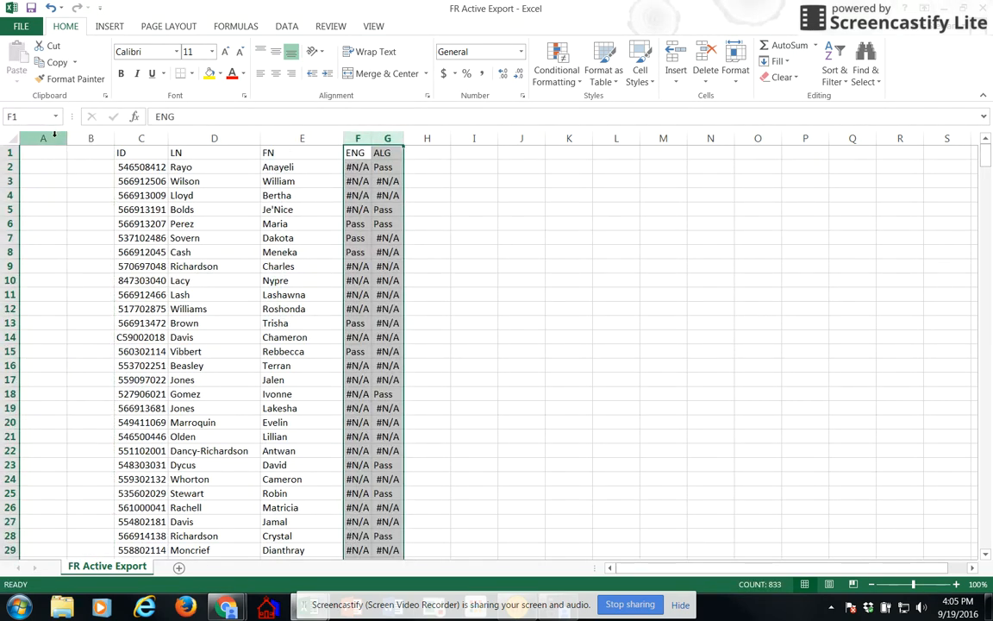
pyautogui.moveTo(43, 138); pyautogui.dragTo(93, 138)
pyautogui.hotkey('ctrl', '-')
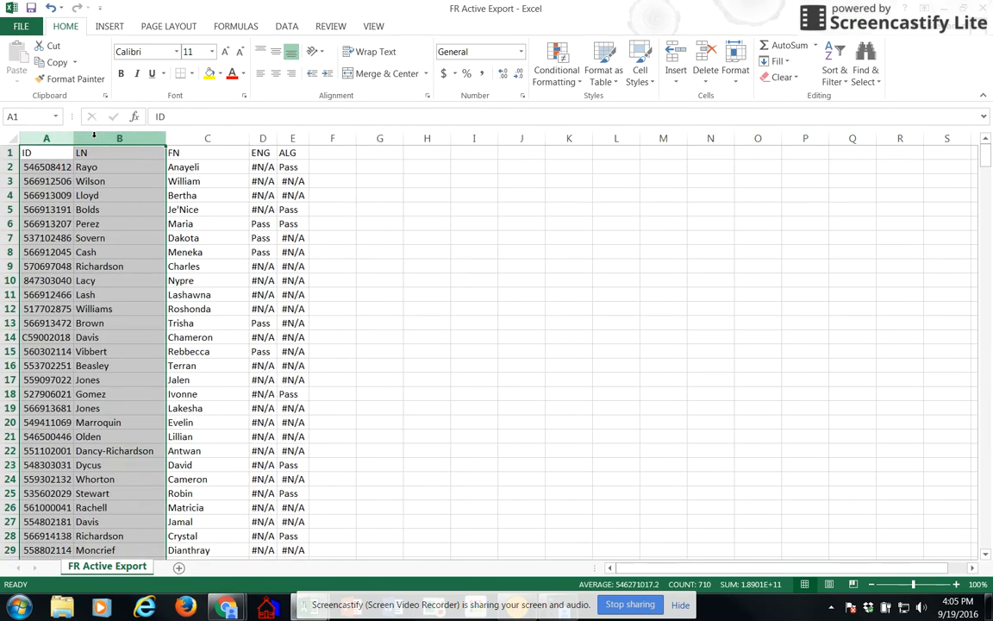
pyautogui.click(15, 141)
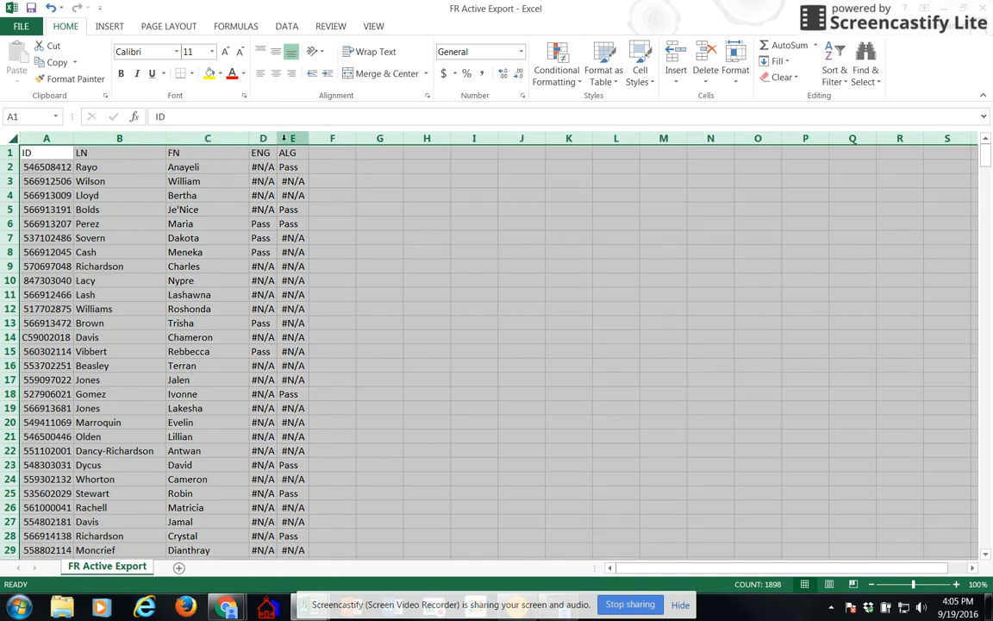
pyautogui.click(259, 223)
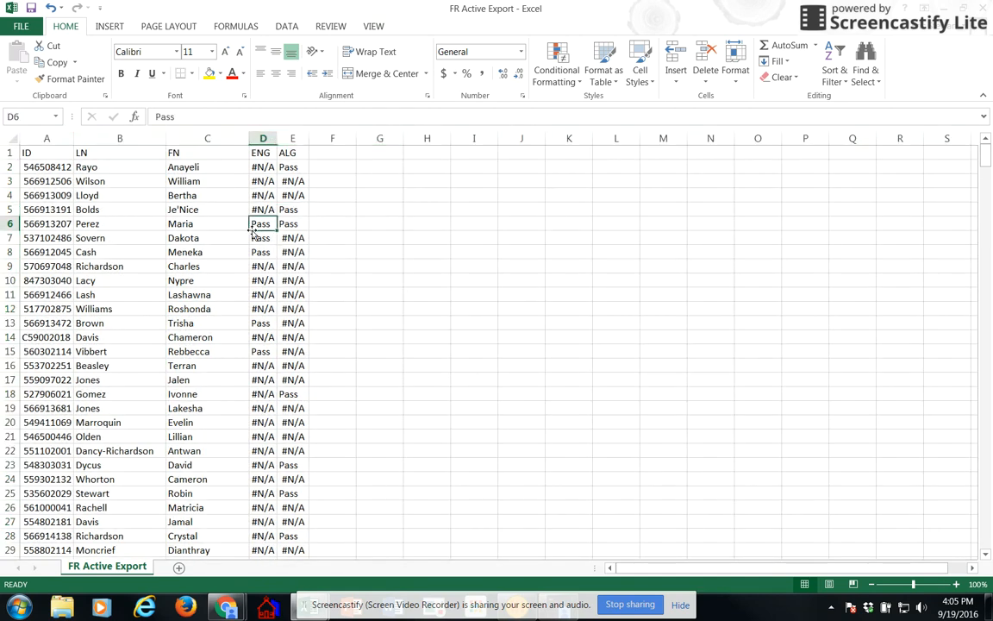